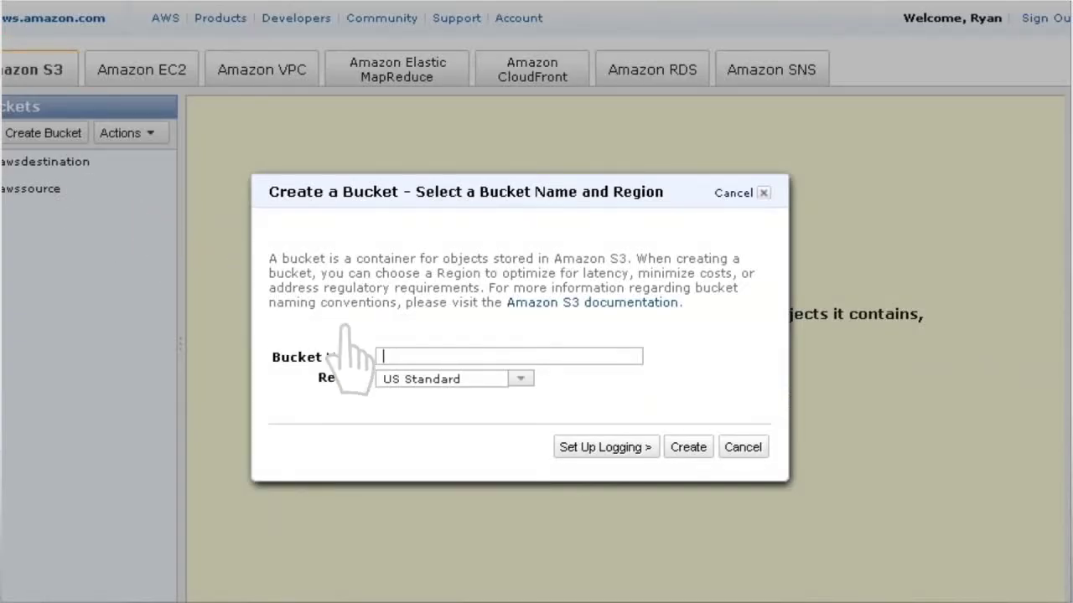
- Browse the awsdestination bucket's files, then the awssource bucket's files and permissions
{"action": "left_click", "coordinate": [390, 358]}
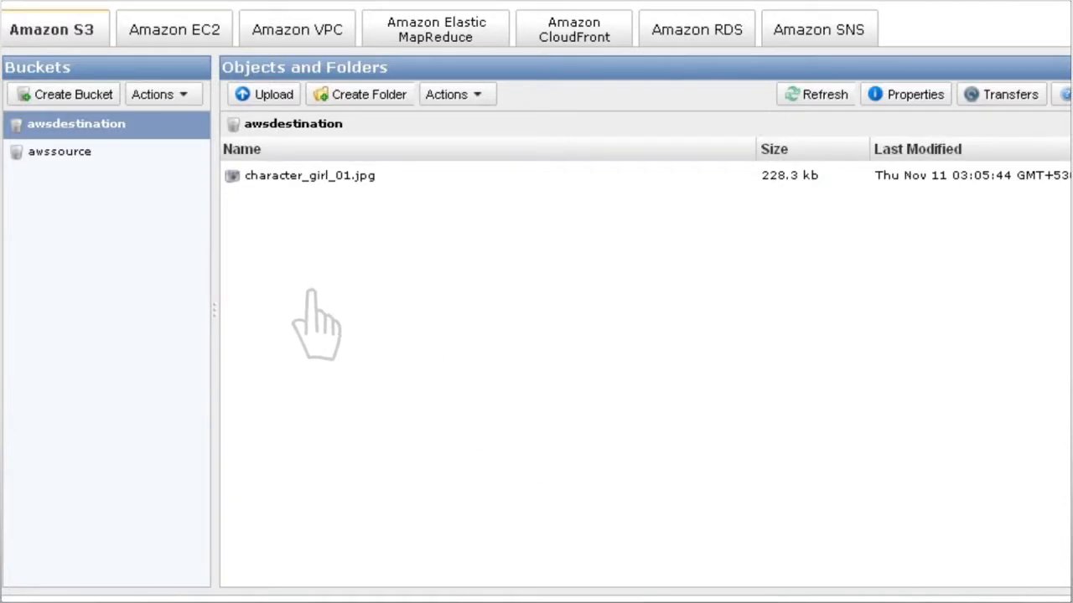
{"action": "left_click", "coordinate": [59, 151]}
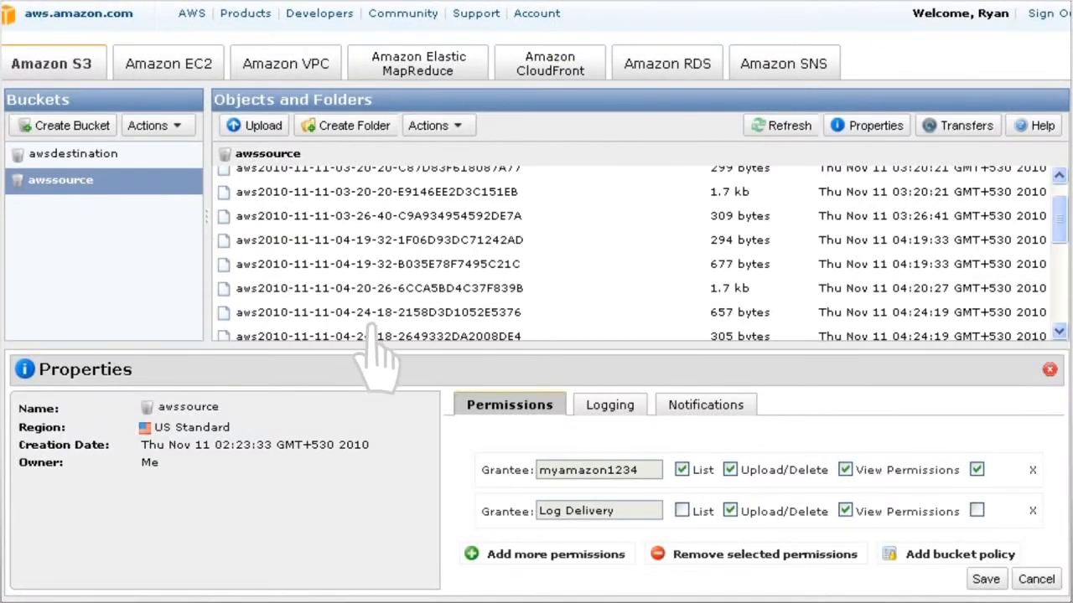
{"action": "scroll", "coordinate": [754, 503], "scroll_direction": "down", "scroll_amount": 1}
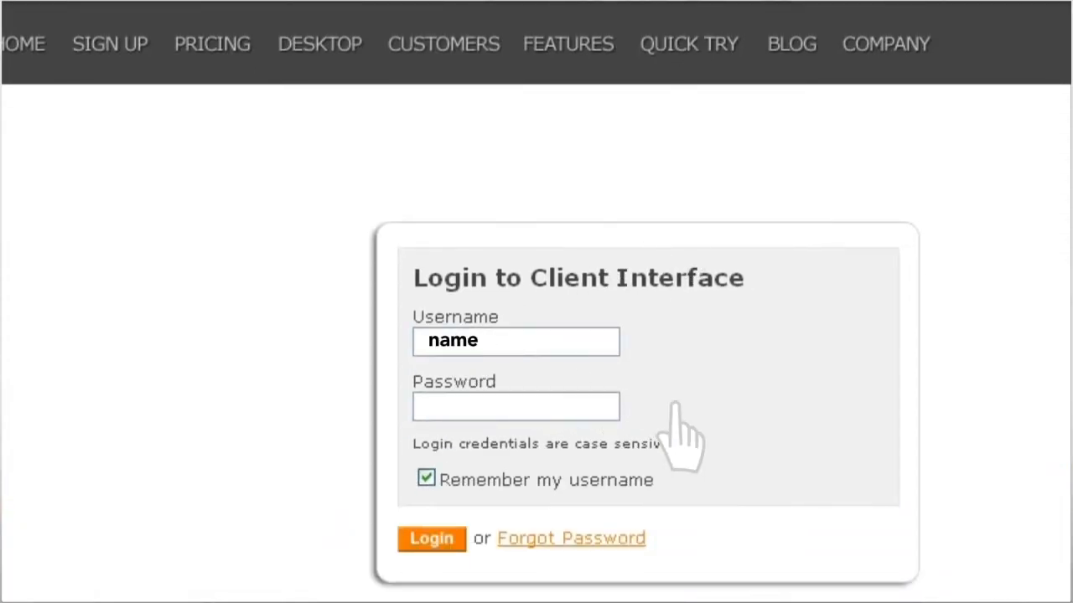
- Go to the Watch Folder section and start adding a new watch folder with S3 source
{"action": "left_click", "coordinate": [432, 538]}
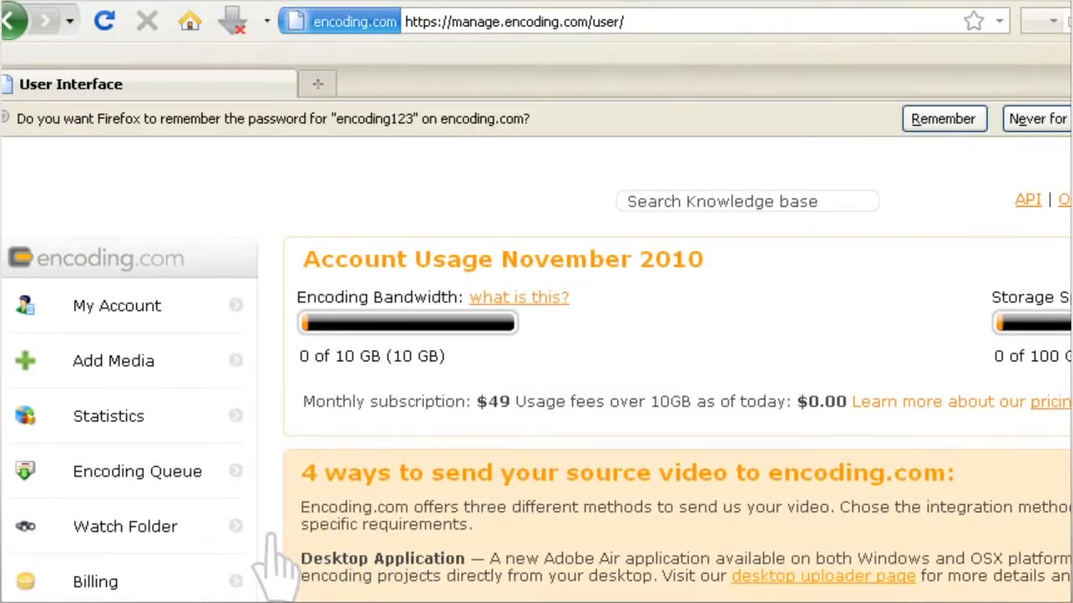
{"action": "left_click", "coordinate": [120, 529]}
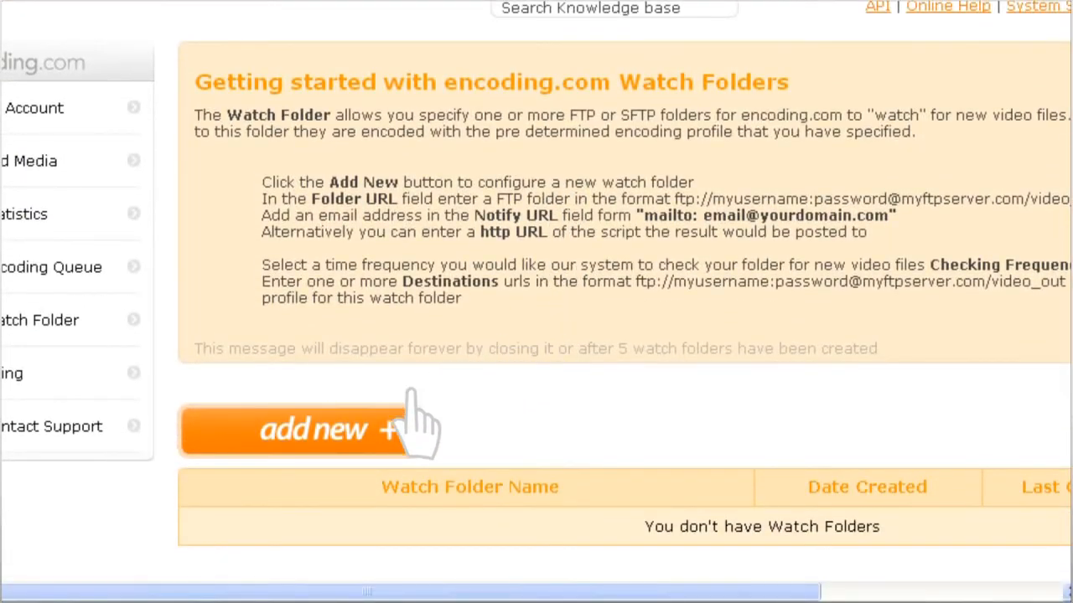
{"action": "left_click", "coordinate": [336, 429]}
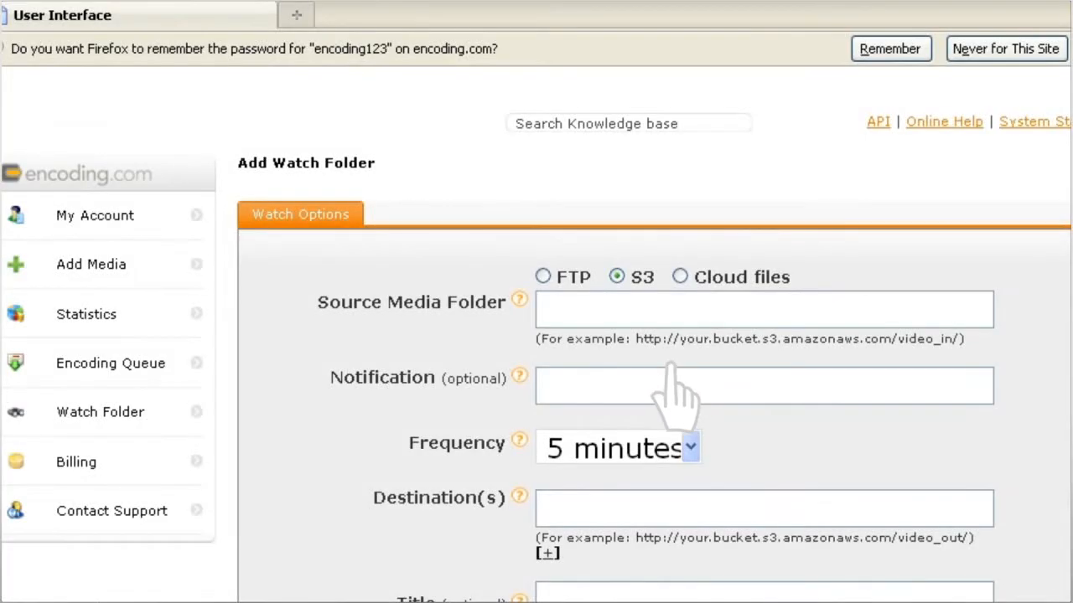
- Set the watch folder's checking frequency to 1 day
{"action": "left_click", "coordinate": [692, 449]}
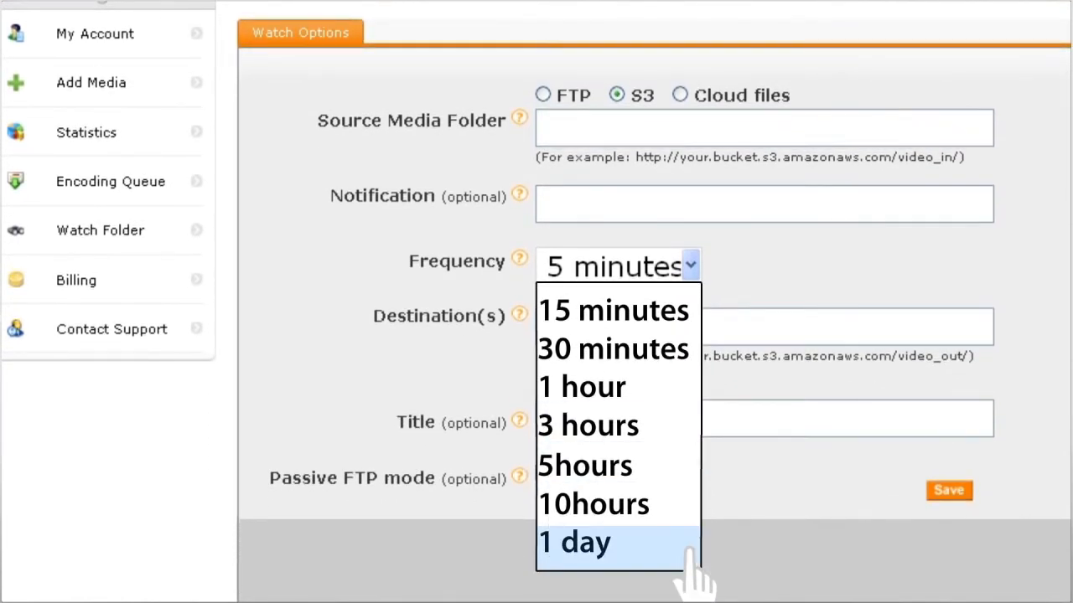
{"action": "left_click", "coordinate": [691, 549]}
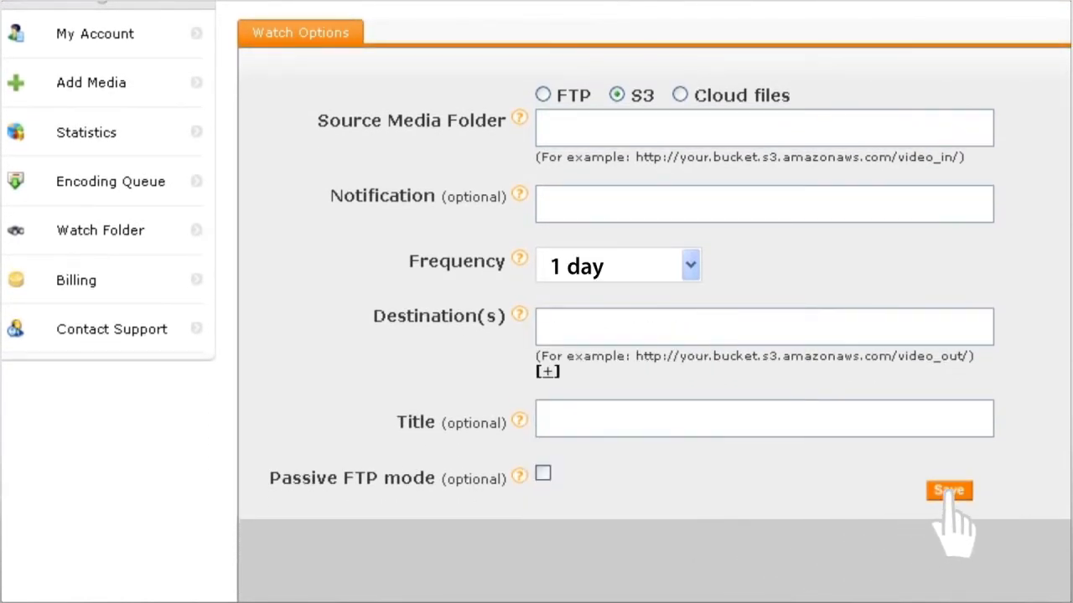